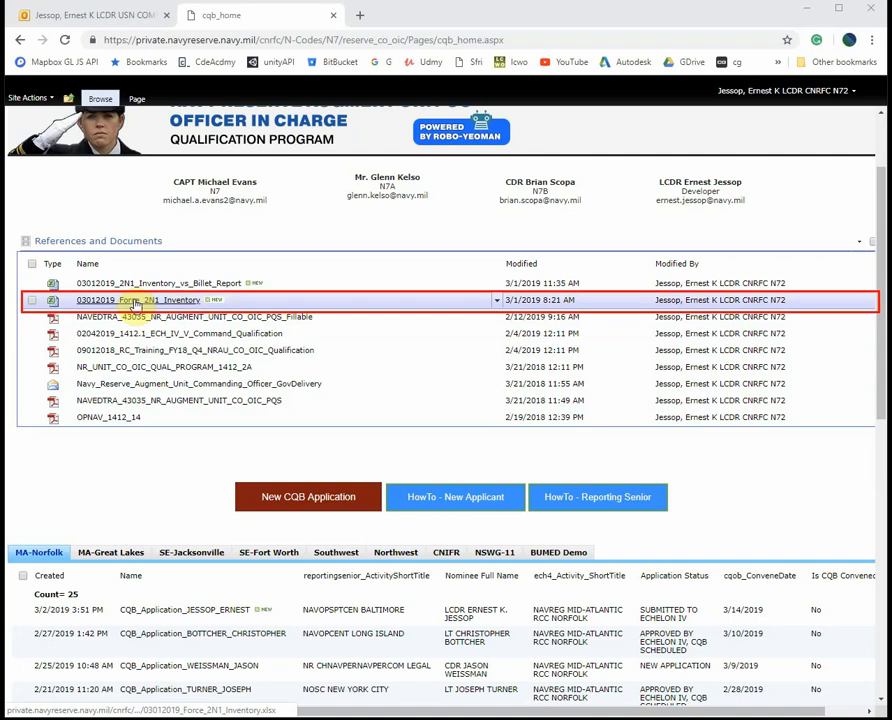
Open the 03012019_Force_2N1_Inventory workbook and view its Members sheet across to the ISIC column.
{"action": "left_click", "coordinate": [135, 301]}
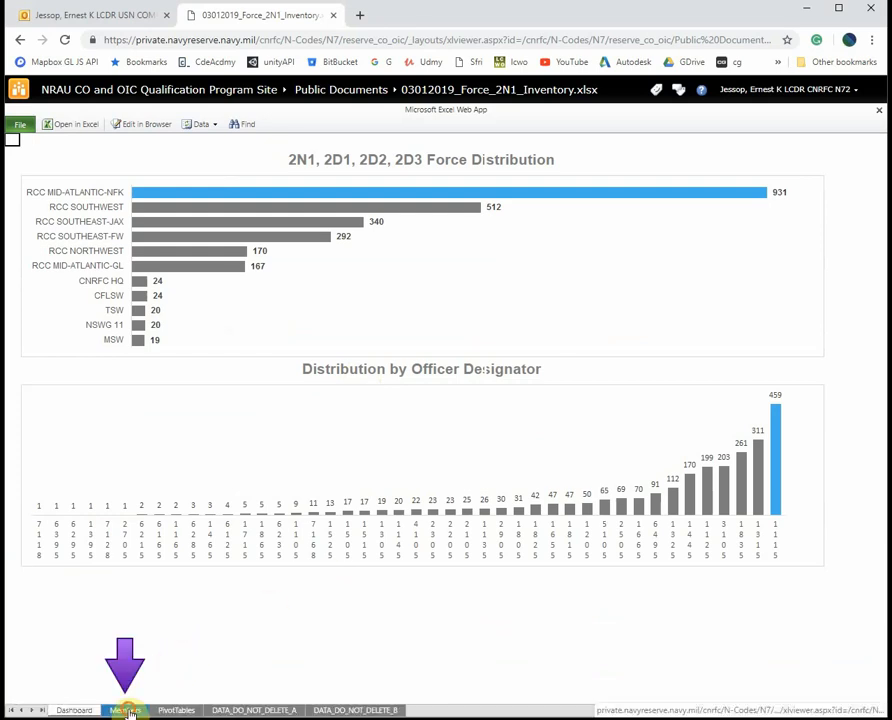
{"action": "left_click", "coordinate": [125, 710]}
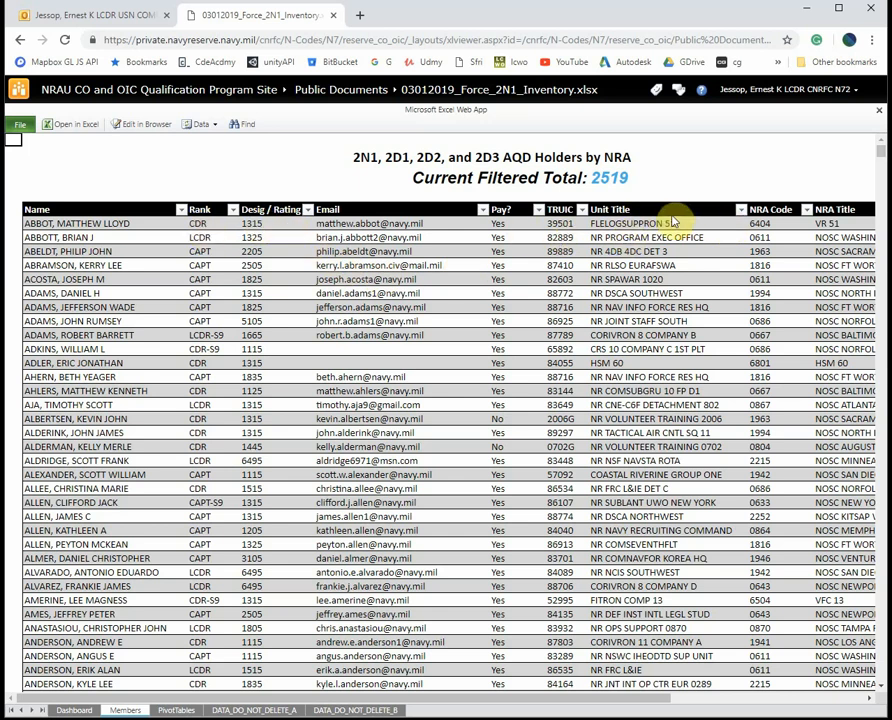
{"action": "left_click_drag", "start_coordinate": [540, 698], "coordinate": [736, 700]}
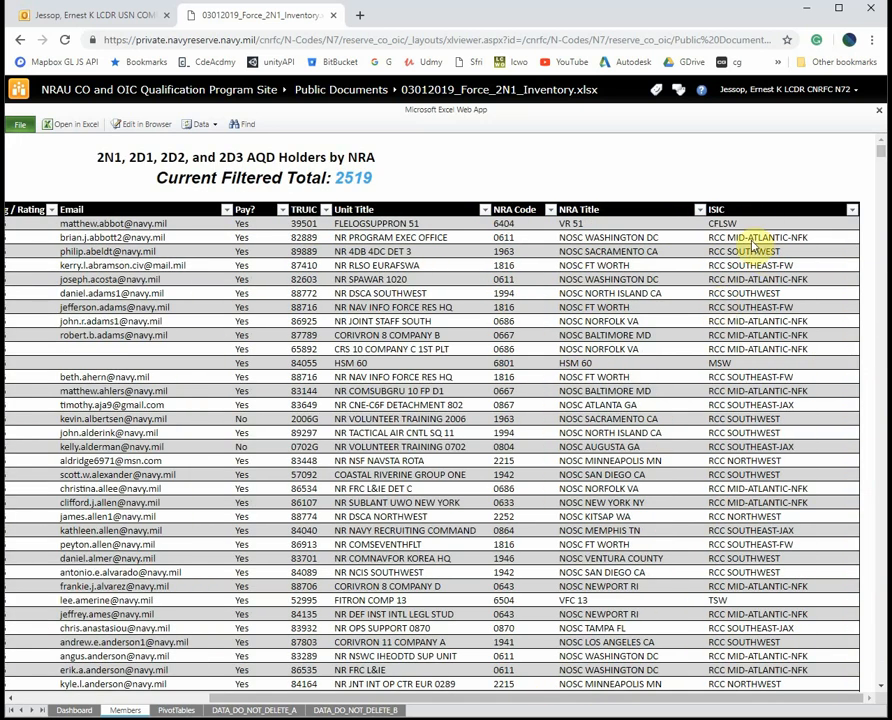
View the 03012019_2N1_Inventory_vs_Billet_Report workbook from the reference documents and return to the program home page.
{"action": "left_click", "coordinate": [22, 41]}
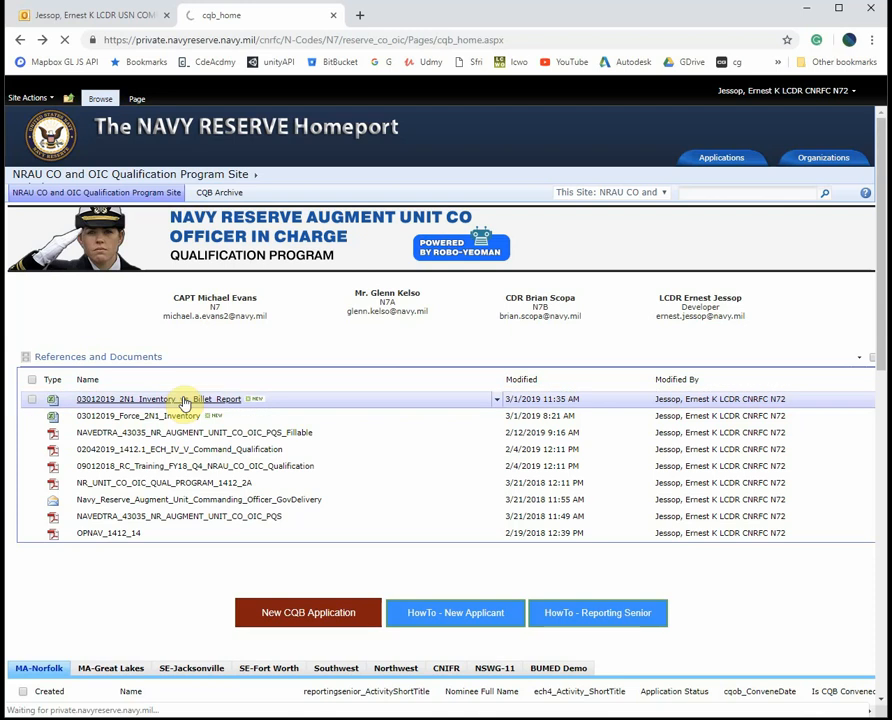
{"action": "left_click", "coordinate": [183, 400]}
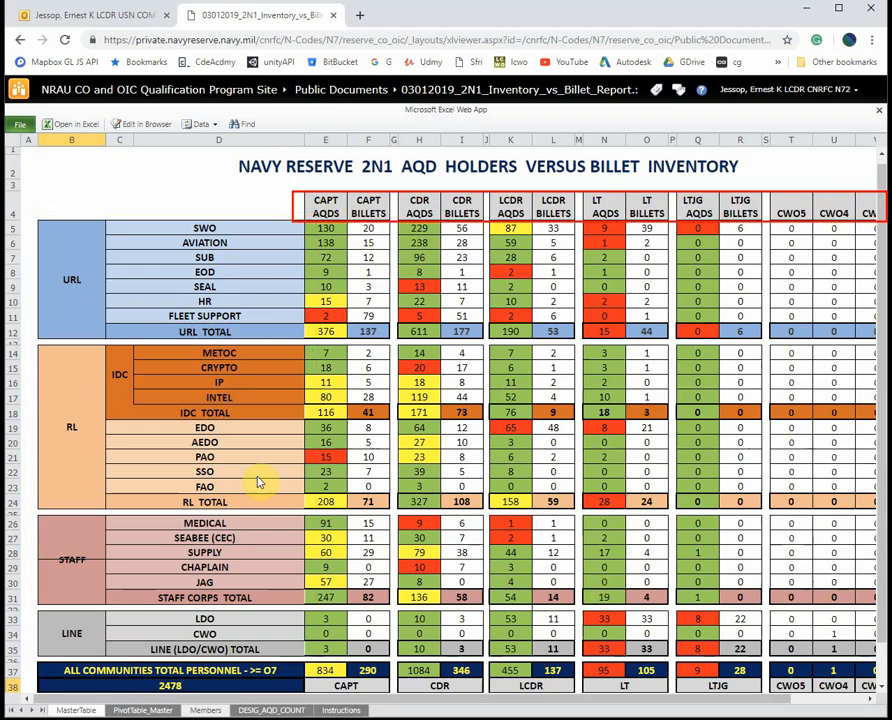
{"action": "left_click", "coordinate": [20, 40]}
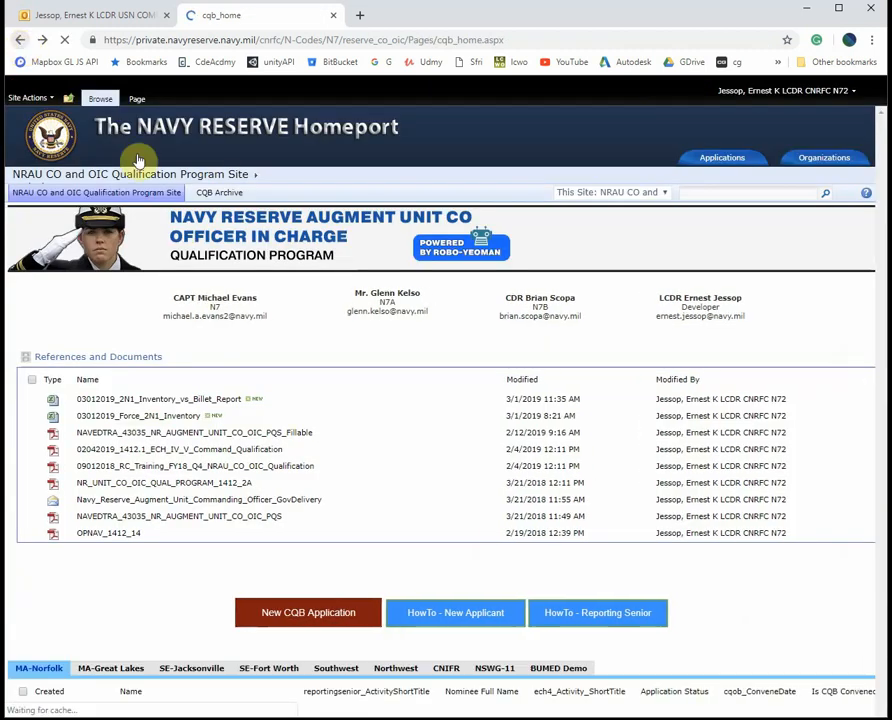
Open the 3/2/2019 CQB application in the MA-Norfolk list and enter it in the Region Approval role.
{"action": "scroll", "coordinate": [466, 346], "scroll_direction": "down", "scroll_amount": 3}
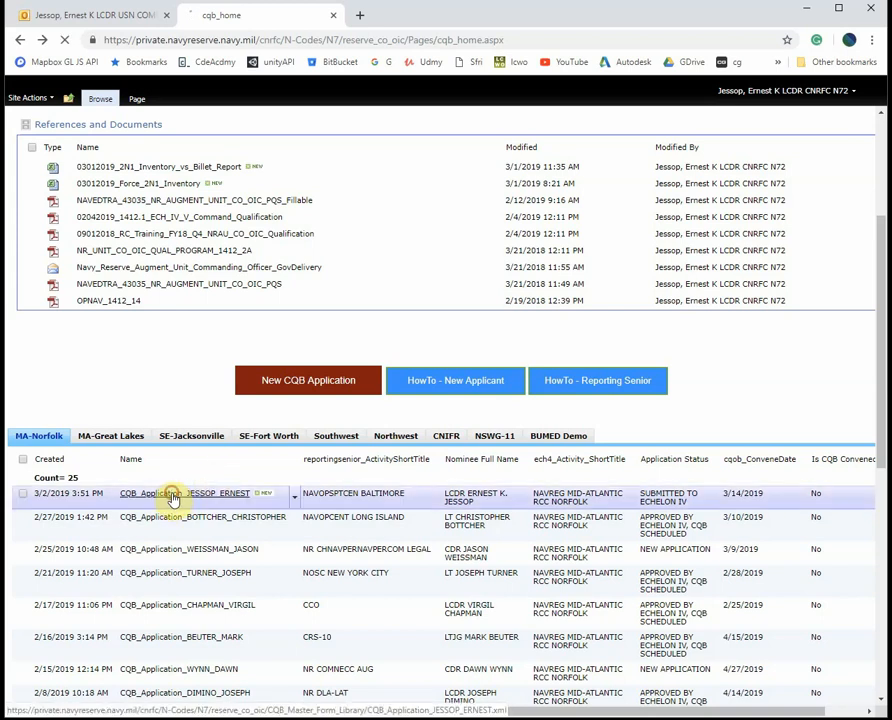
{"action": "left_click", "coordinate": [173, 495]}
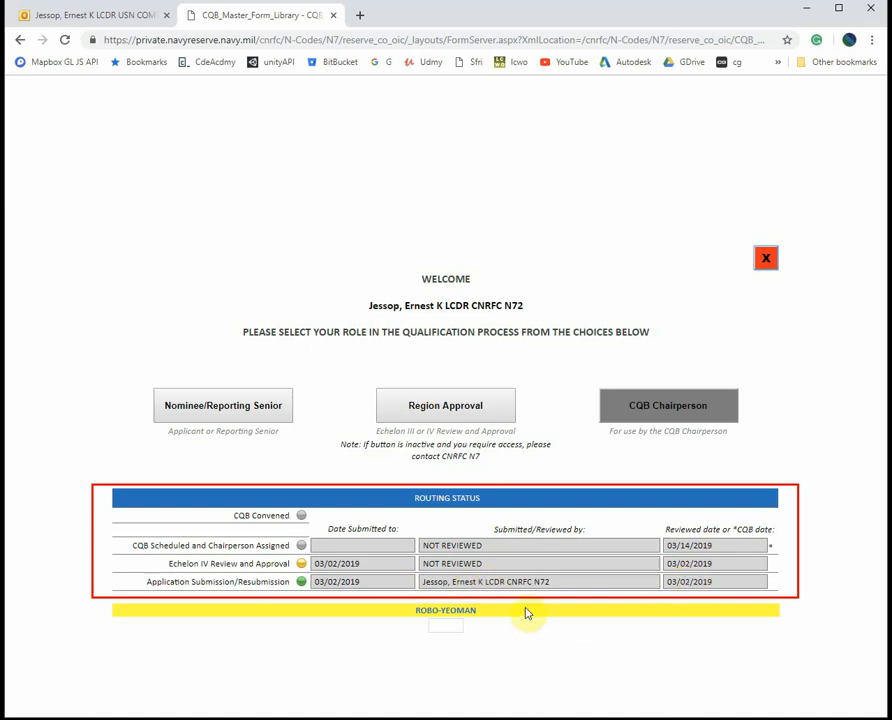
{"action": "left_click_drag", "start_coordinate": [174, 564], "coordinate": [288, 565]}
{"action": "left_click", "coordinate": [285, 566]}
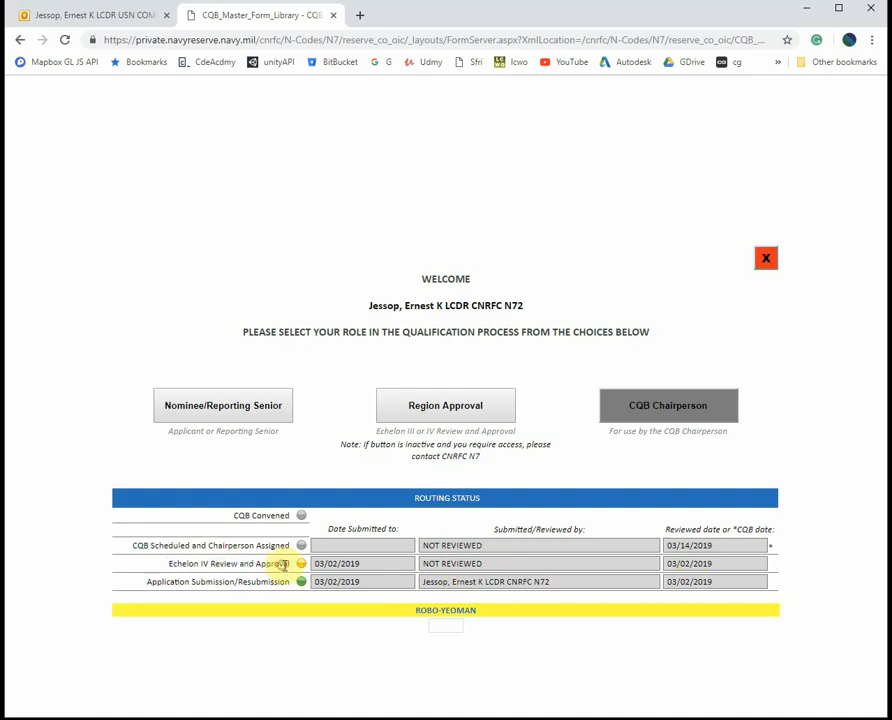
{"action": "left_click", "coordinate": [422, 414]}
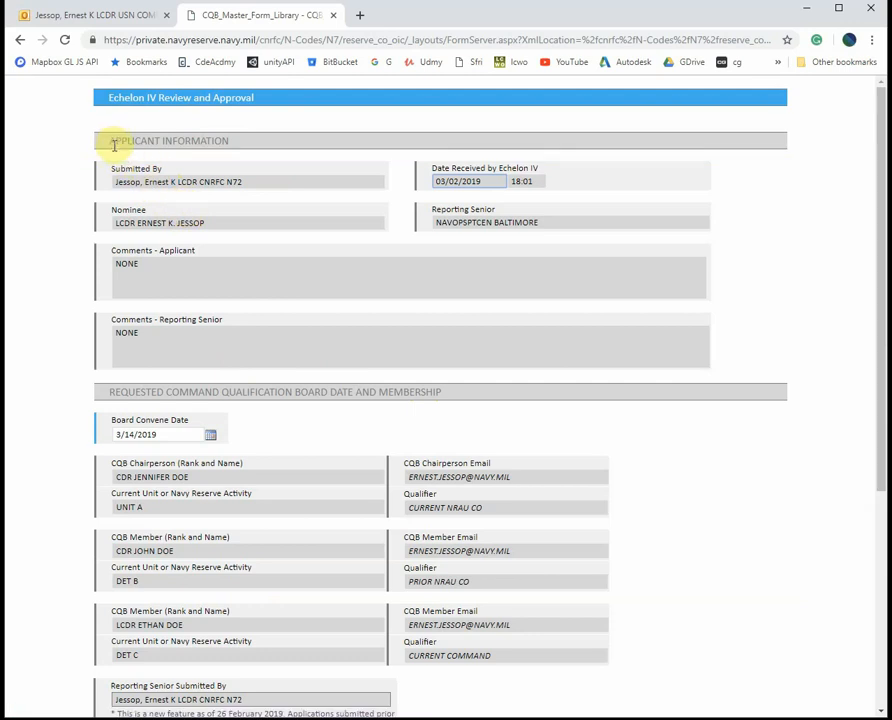
Review the applicant and board membership details and set CQB Application Approved? to Yes.
{"action": "scroll", "coordinate": [257, 245], "scroll_direction": "down", "scroll_amount": 1}
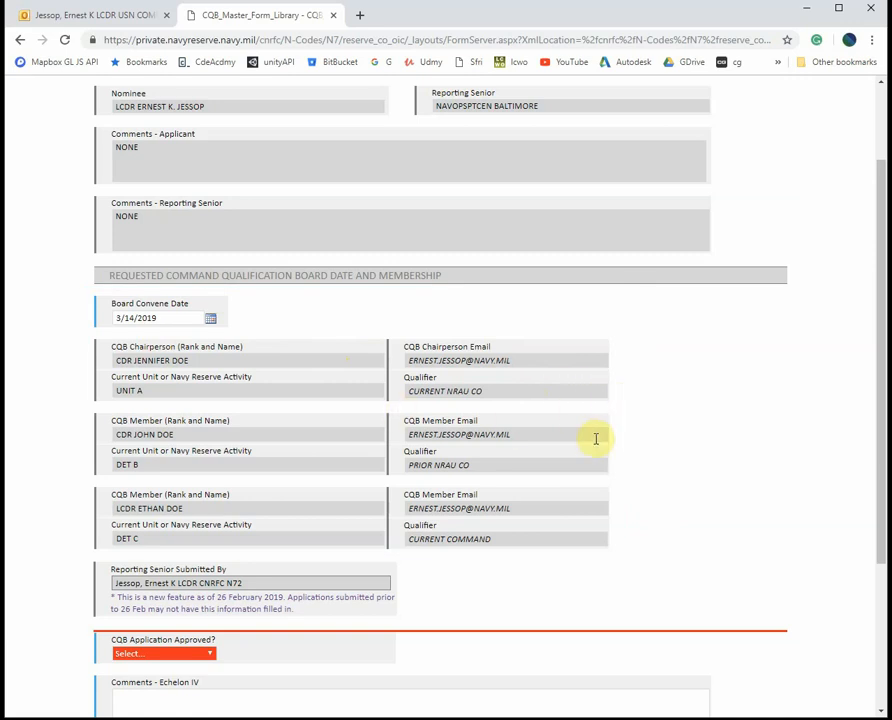
{"action": "scroll", "coordinate": [596, 438], "scroll_direction": "down", "scroll_amount": 2}
{"action": "scroll", "coordinate": [276, 536], "scroll_direction": "down", "scroll_amount": 2}
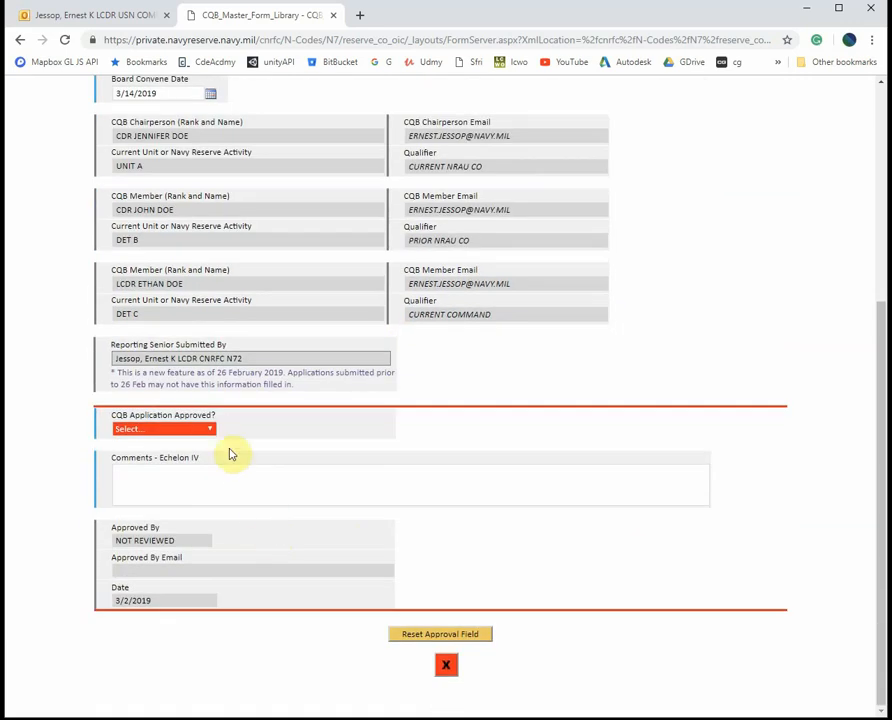
{"action": "left_click", "coordinate": [210, 430]}
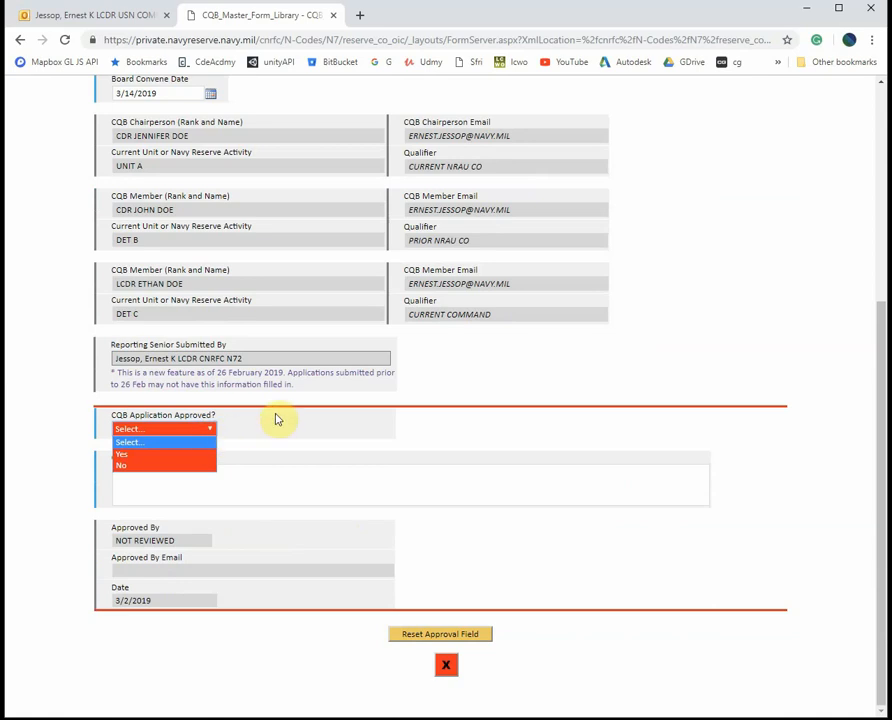
{"action": "left_click", "coordinate": [382, 416]}
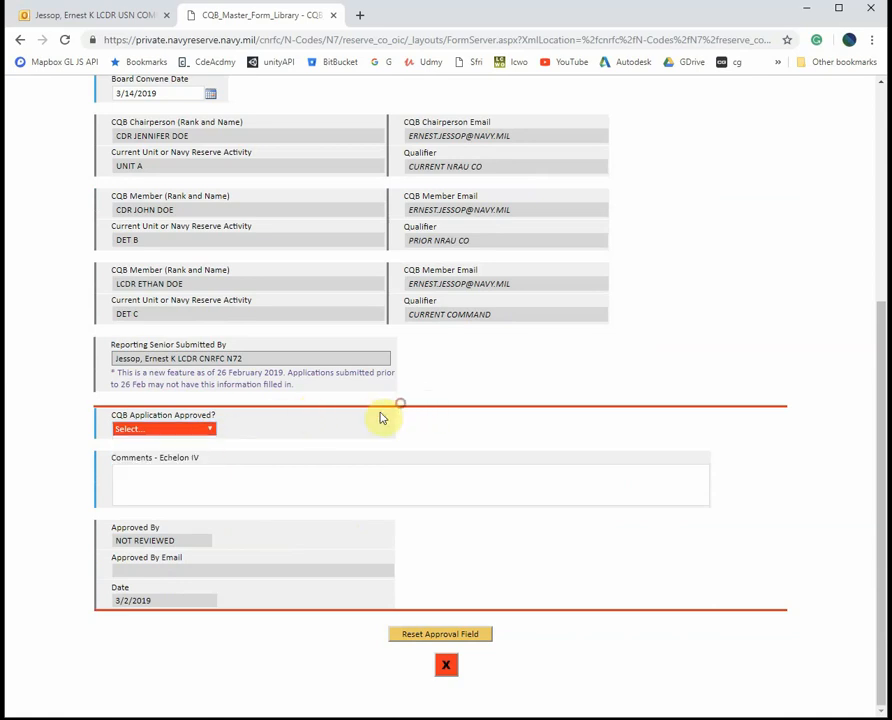
{"action": "left_click", "coordinate": [212, 429]}
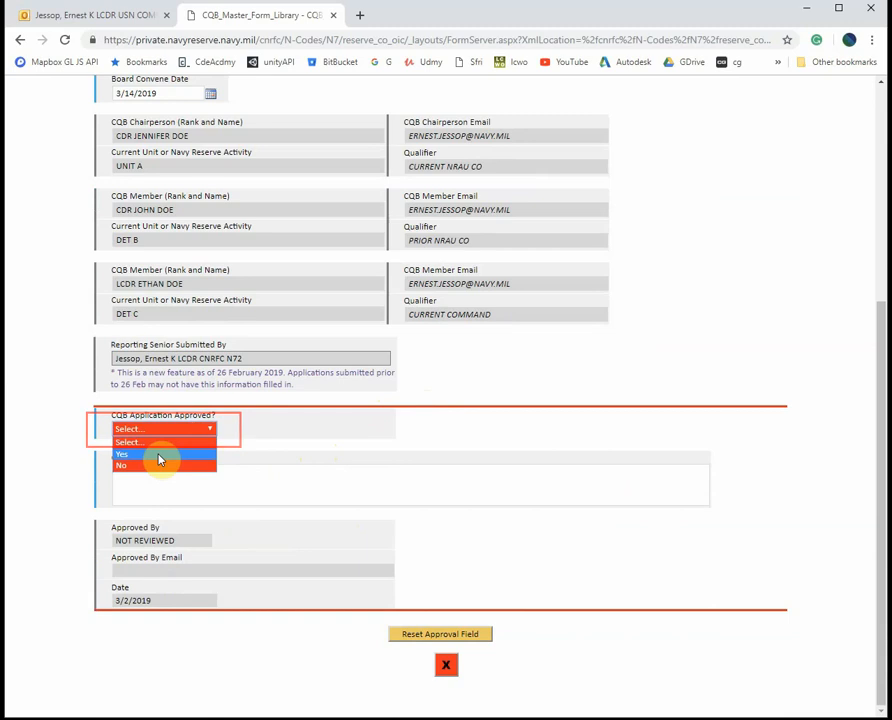
{"action": "left_click", "coordinate": [158, 456]}
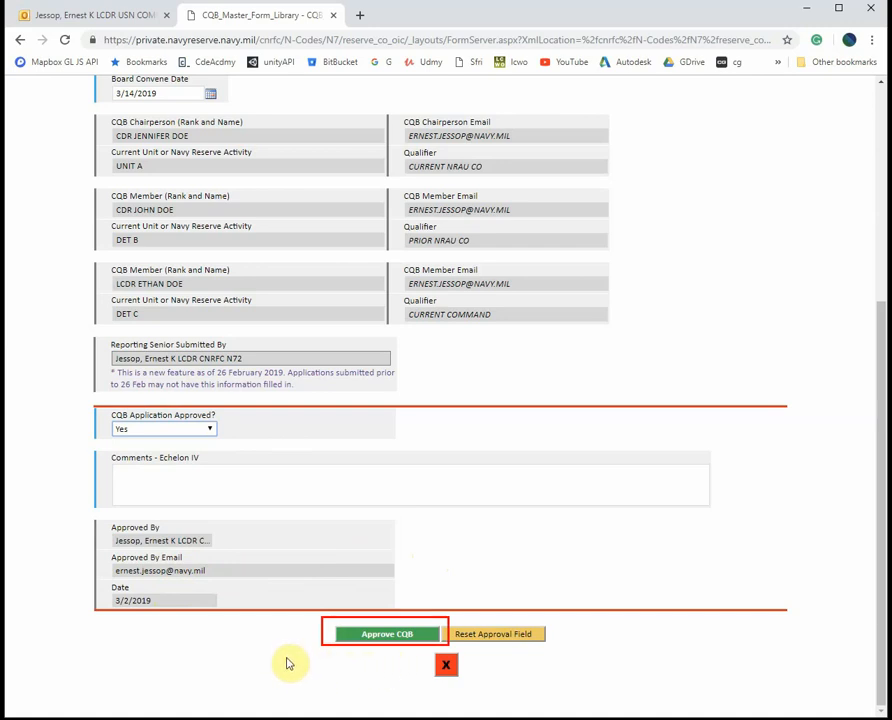
Switch the application's approval decision to No and back to Yes.
{"action": "left_click", "coordinate": [211, 430]}
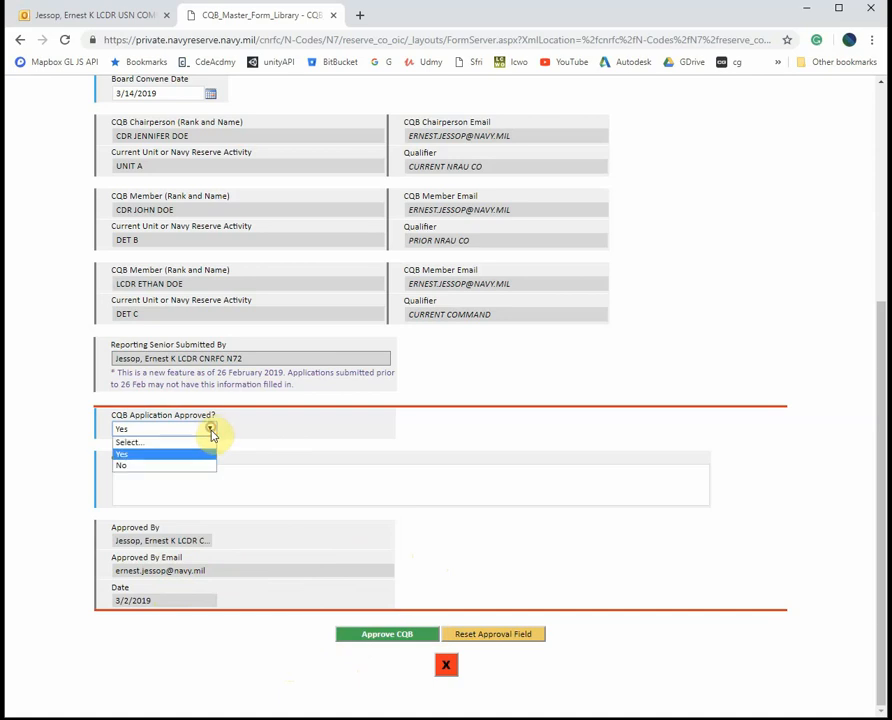
{"action": "left_click", "coordinate": [156, 466]}
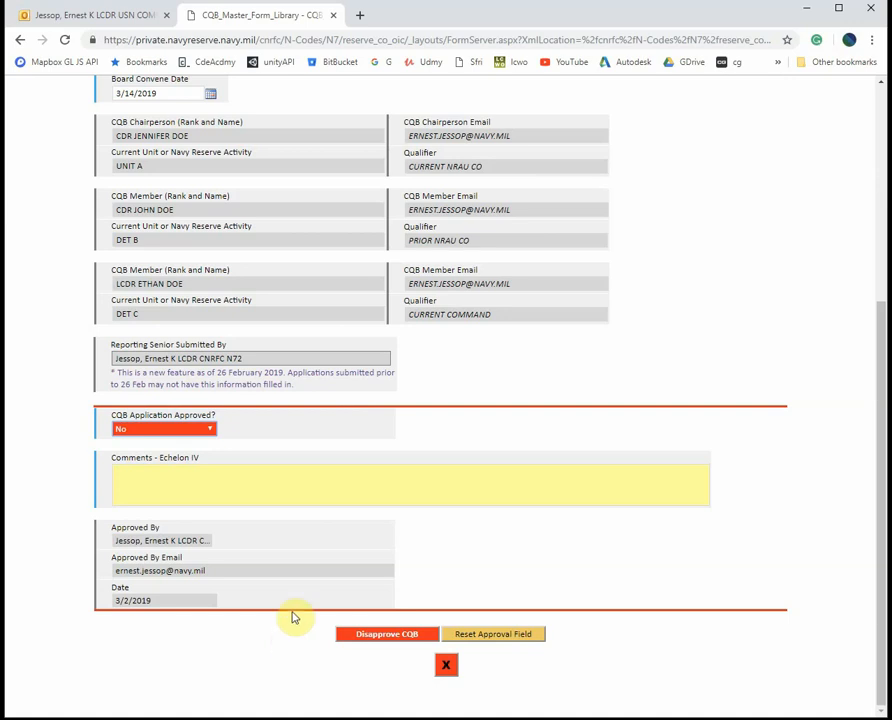
{"action": "left_click", "coordinate": [208, 440]}
{"action": "left_click", "coordinate": [175, 456]}
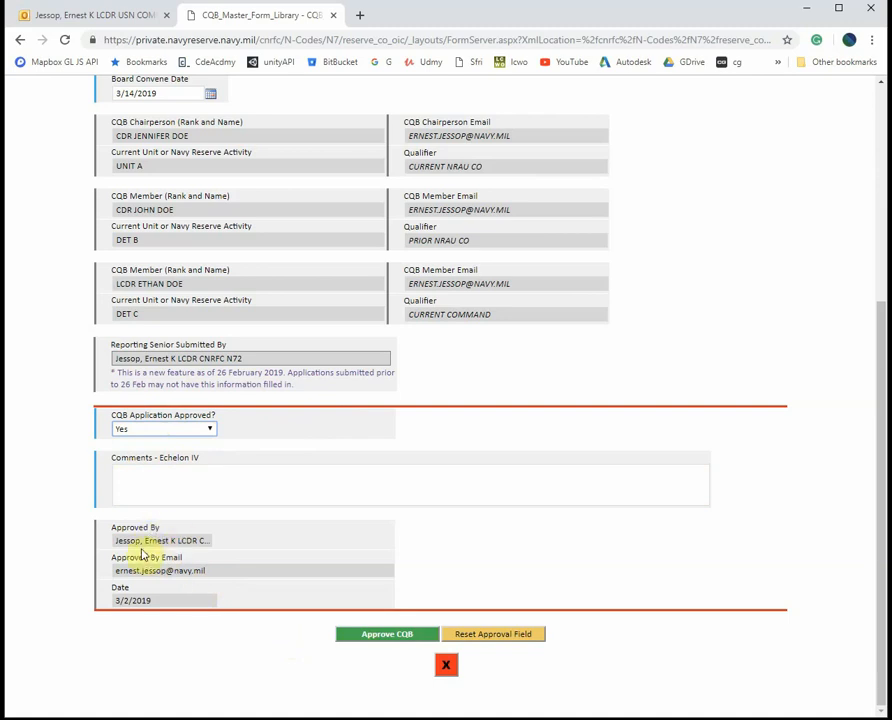
Submit the Echelon IV approval of the CQB application and exit the form.
{"action": "left_click", "coordinate": [370, 642]}
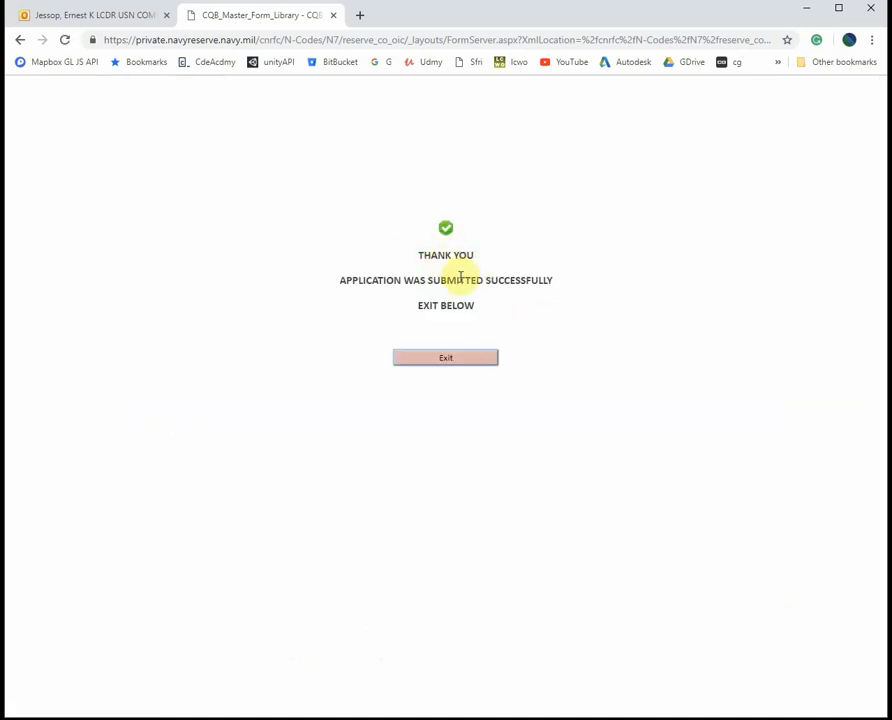
{"action": "left_click", "coordinate": [447, 359]}
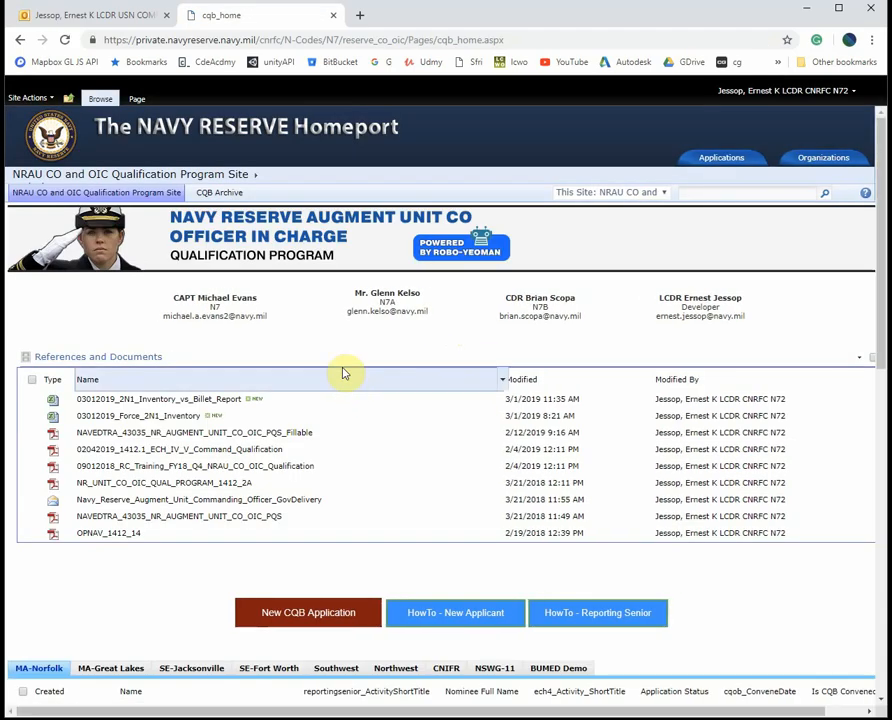
Check the approved application's status in the MA-Norfolk list and look at the mailbox in the other browser tab.
{"action": "scroll", "coordinate": [343, 373], "scroll_direction": "down", "scroll_amount": 3}
{"action": "scroll", "coordinate": [338, 374], "scroll_direction": "down", "scroll_amount": 1}
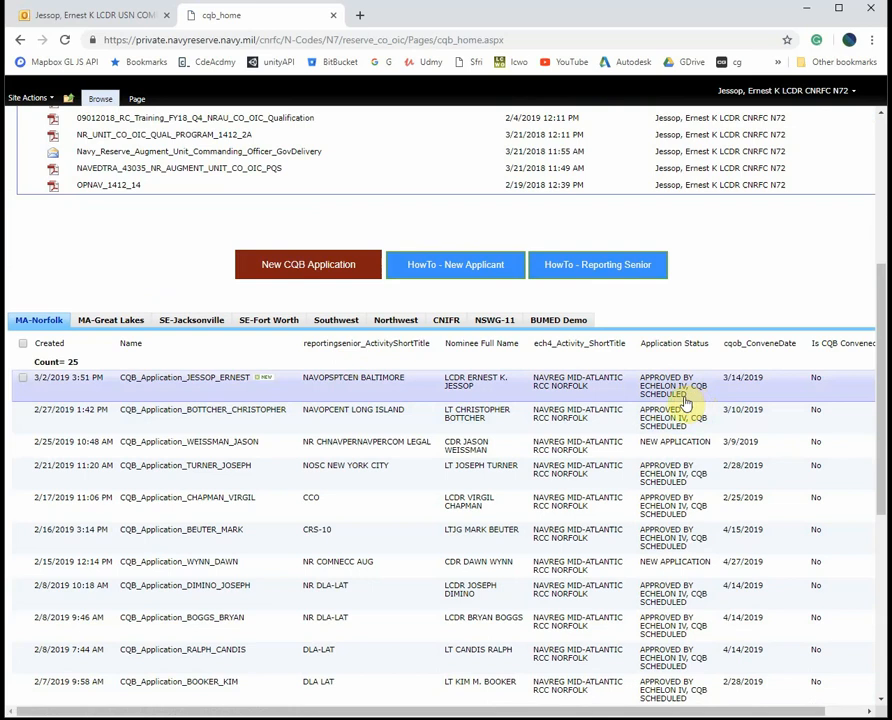
{"action": "scroll", "coordinate": [286, 400], "scroll_direction": "up", "scroll_amount": 5}
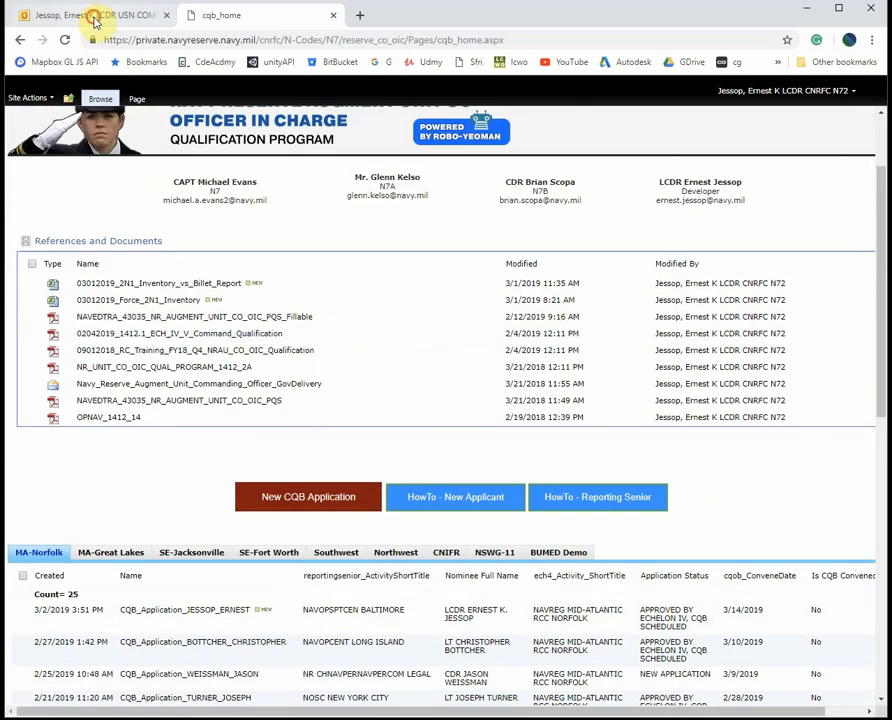
{"action": "left_click", "coordinate": [90, 15]}
{"action": "left_click", "coordinate": [232, 216]}
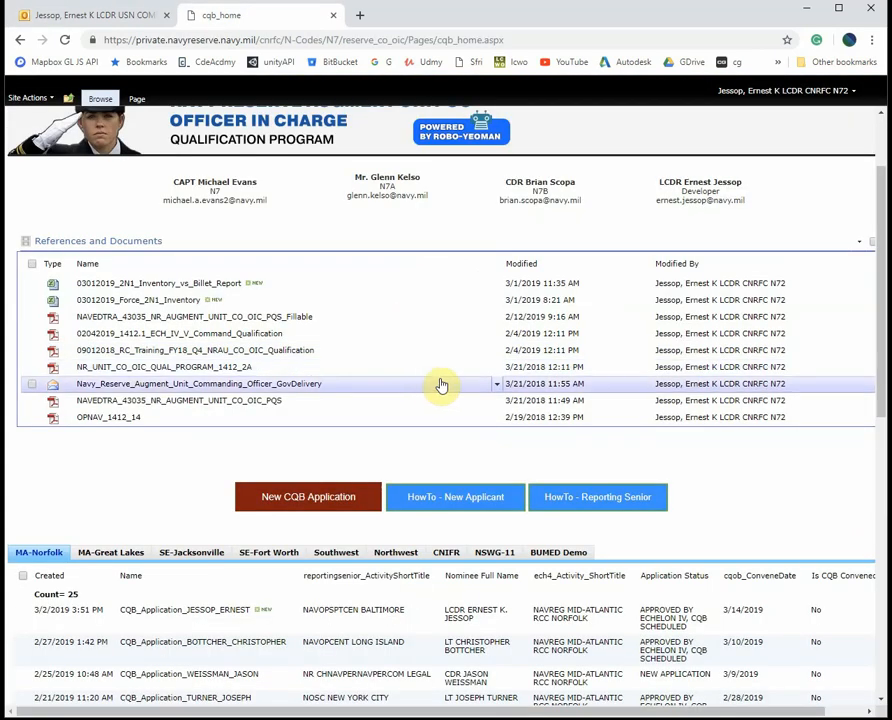
{"action": "scroll", "coordinate": [444, 386], "scroll_direction": "down", "scroll_amount": 2}
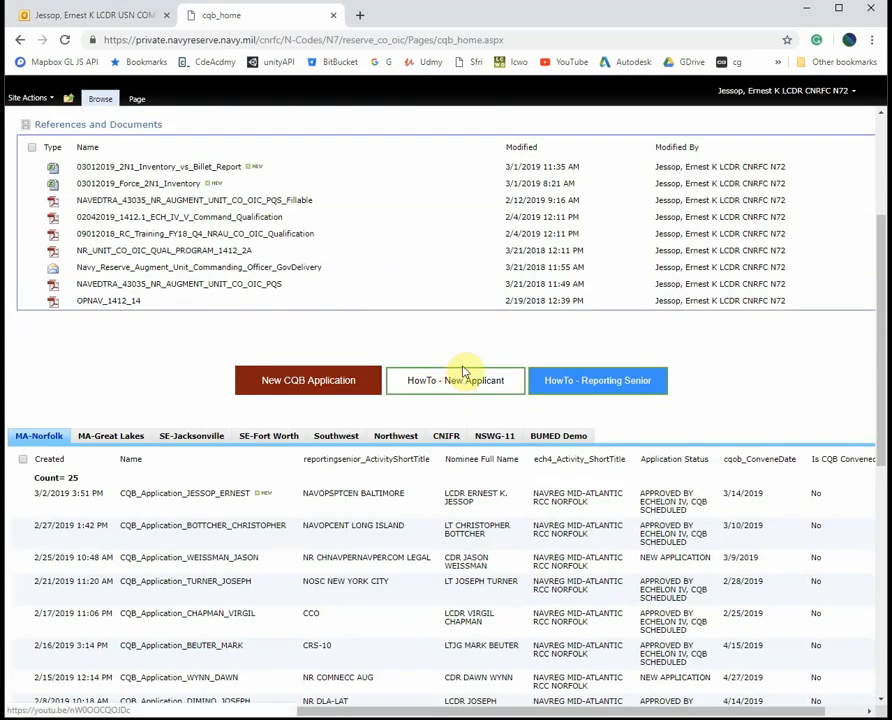